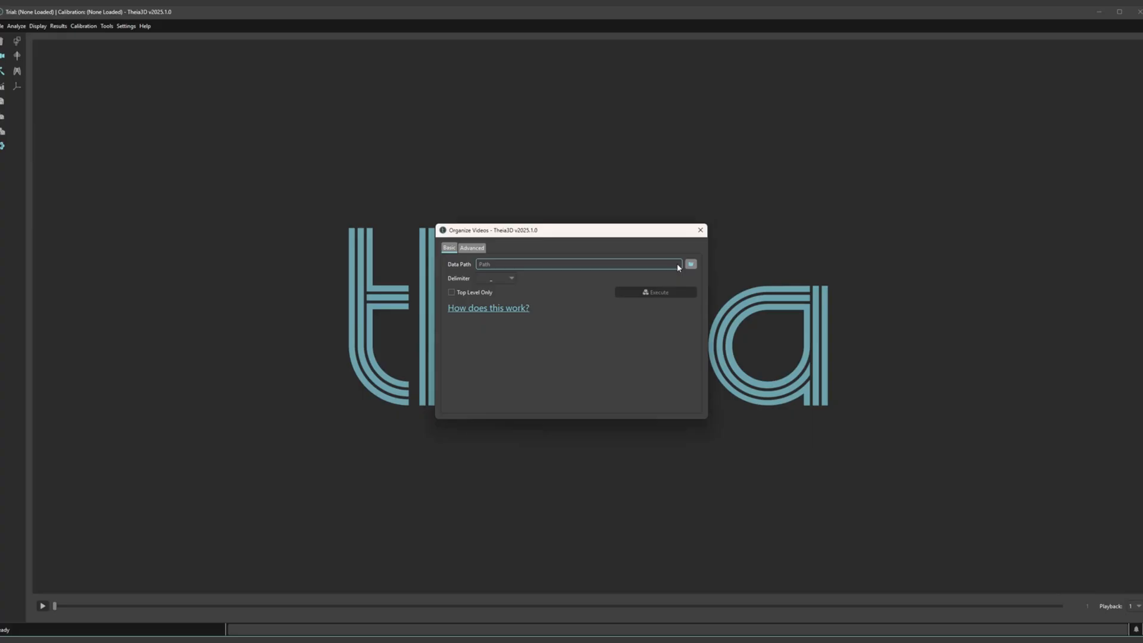
# - Set the data path of the basic video organization to D:/Data/Organize_videos/Qualysis
pyautogui.click(688, 264)
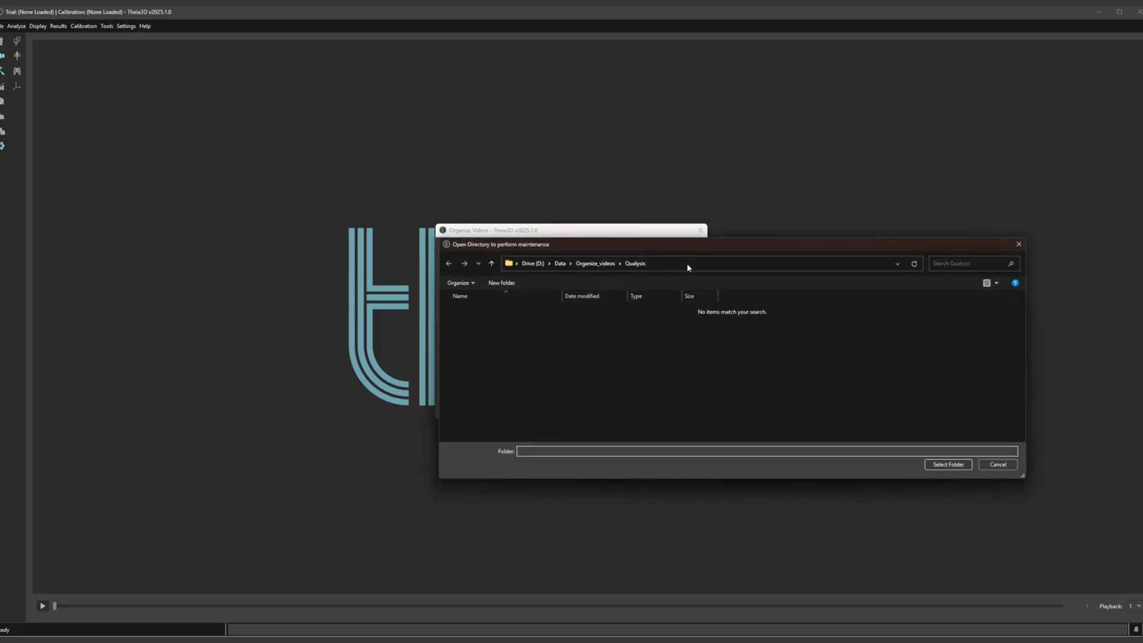
pyautogui.click(596, 264)
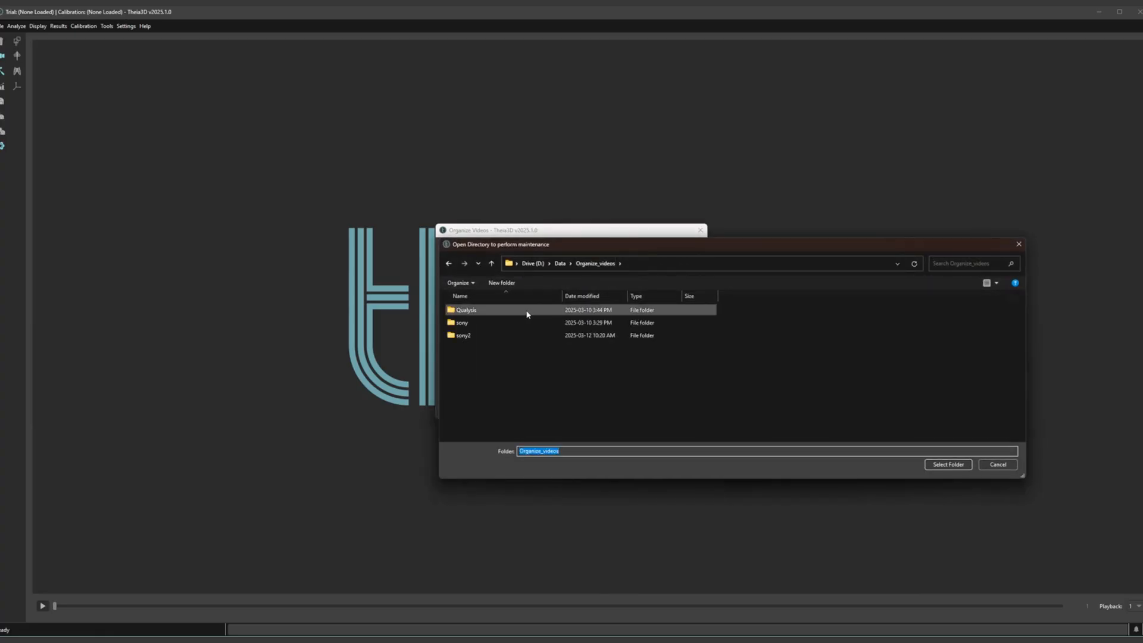
pyautogui.click(949, 465)
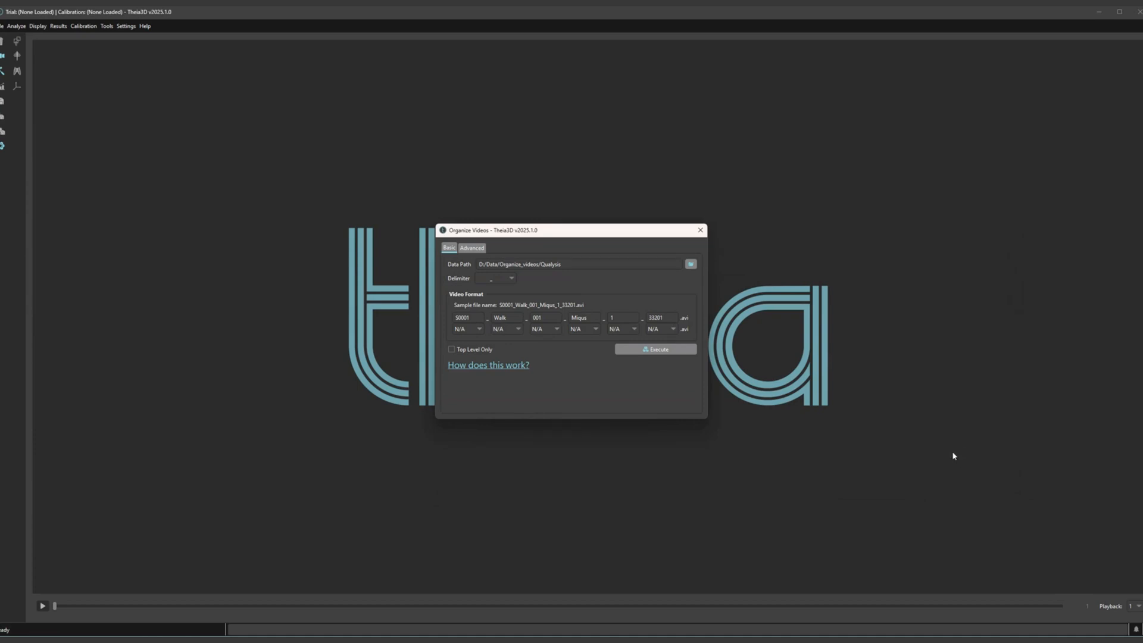
# - Try other delimiters, including Space, for splitting the sample file name, then set the delimiter back to underscore
pyautogui.click(499, 278)
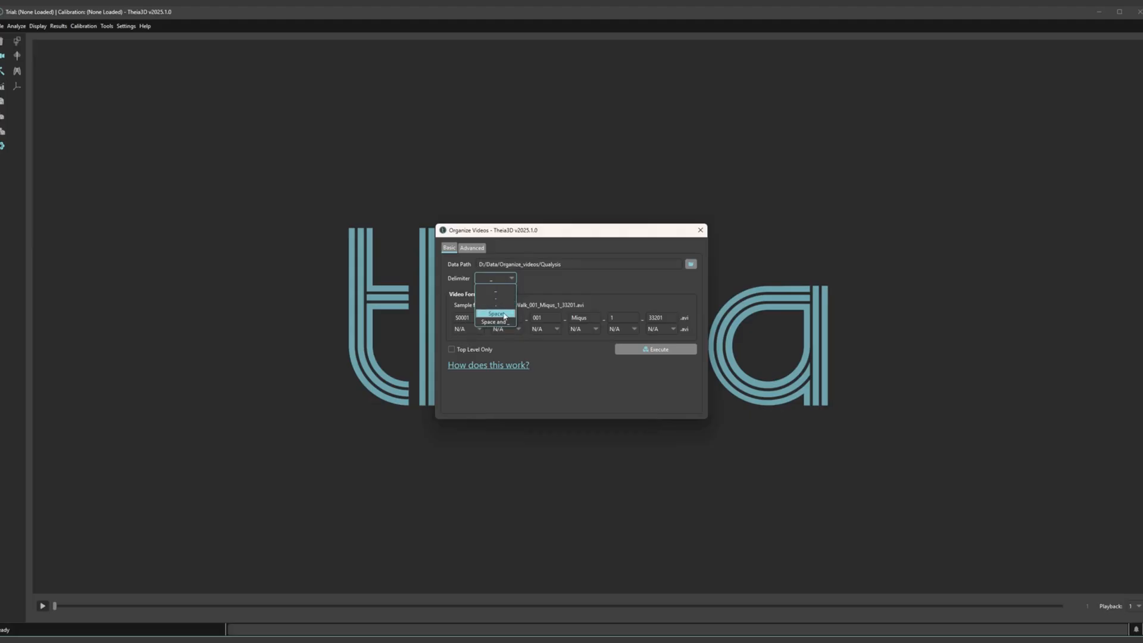
pyautogui.click(504, 279)
pyautogui.click(502, 300)
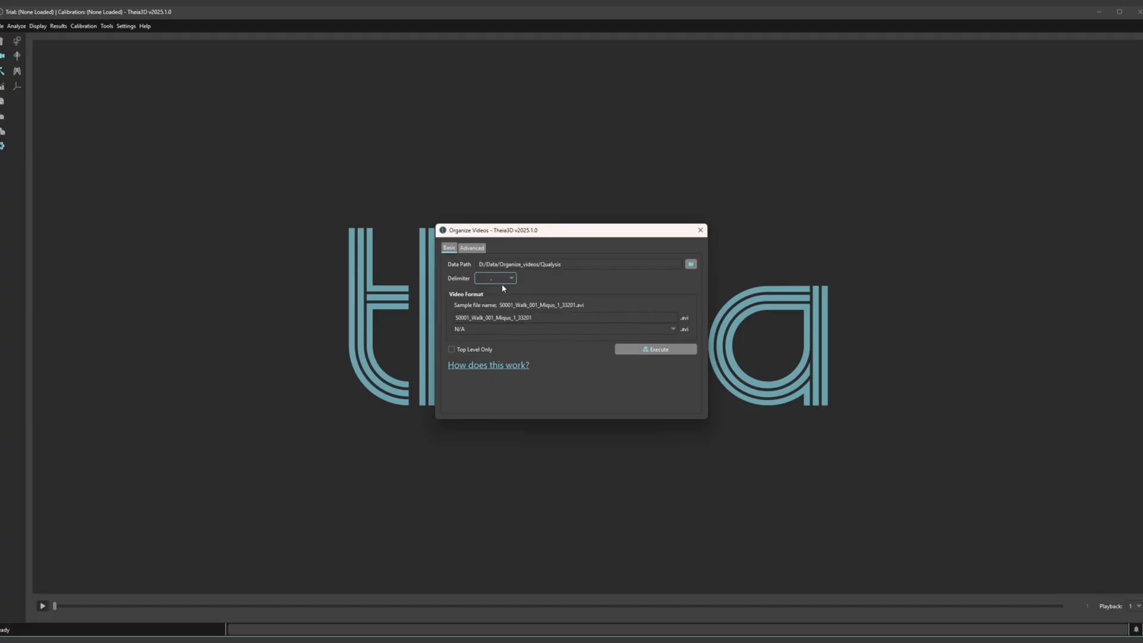
pyautogui.click(503, 279)
pyautogui.click(505, 294)
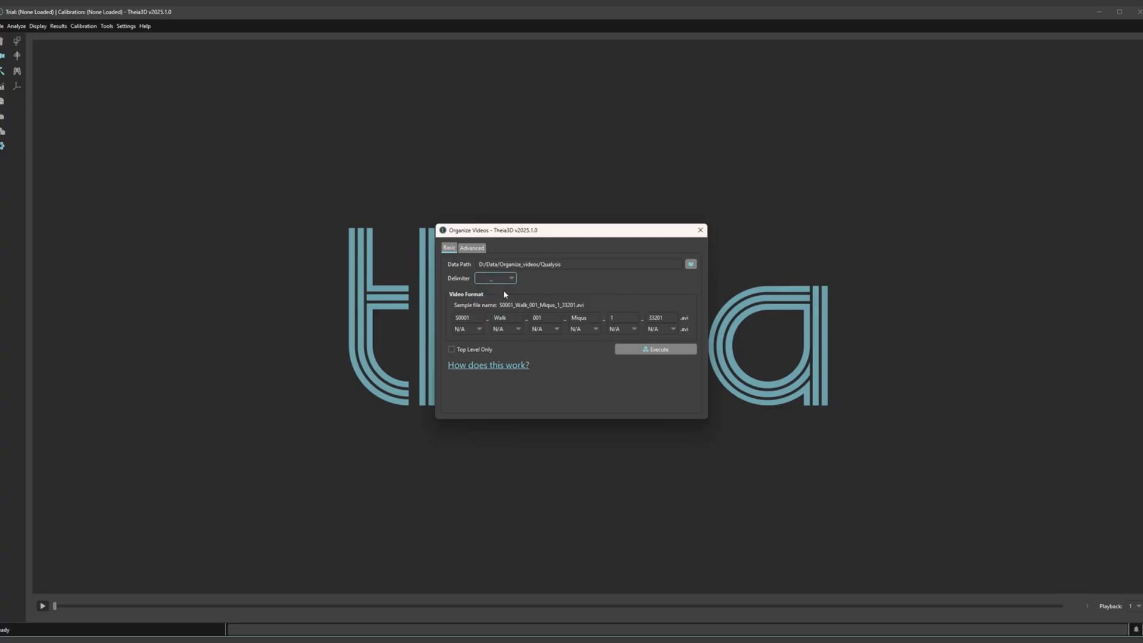
pyautogui.click(504, 280)
pyautogui.click(503, 314)
pyautogui.click(502, 280)
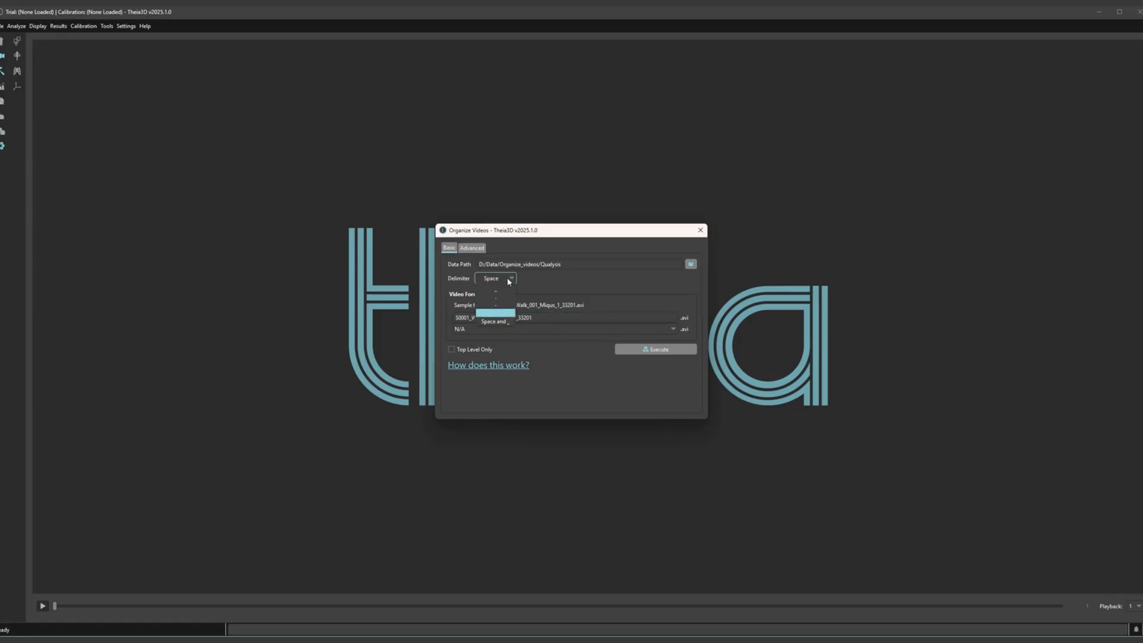
pyautogui.click(501, 290)
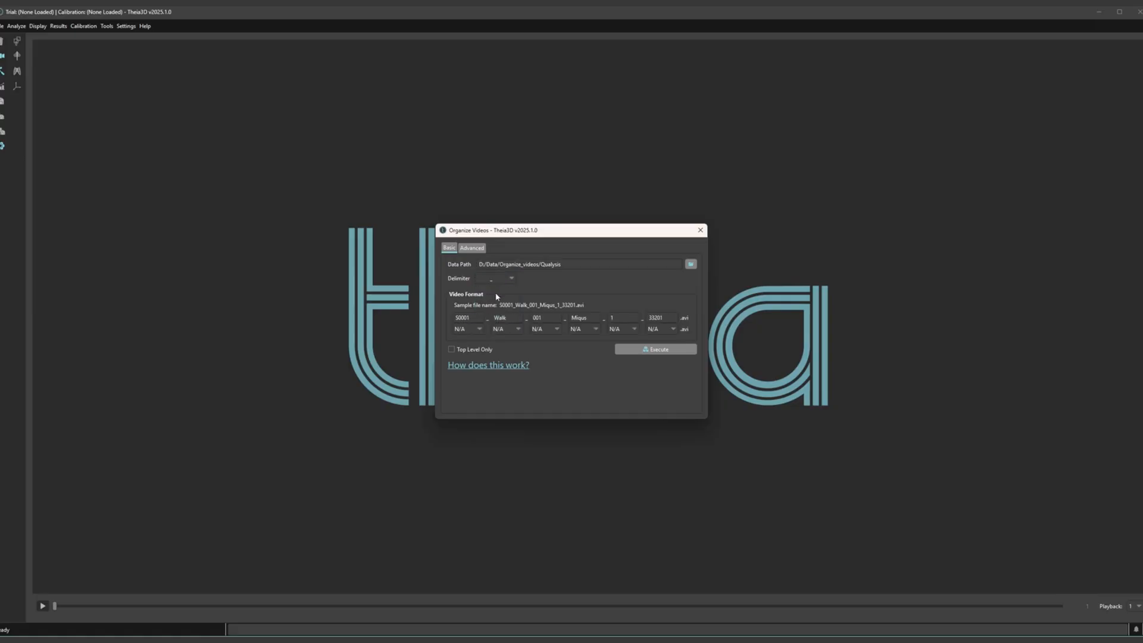
# - Assign Subject to S0001, Action to Walk, Trial to 001 and Cam ID to 33201, and execute the video organization
pyautogui.click(480, 329)
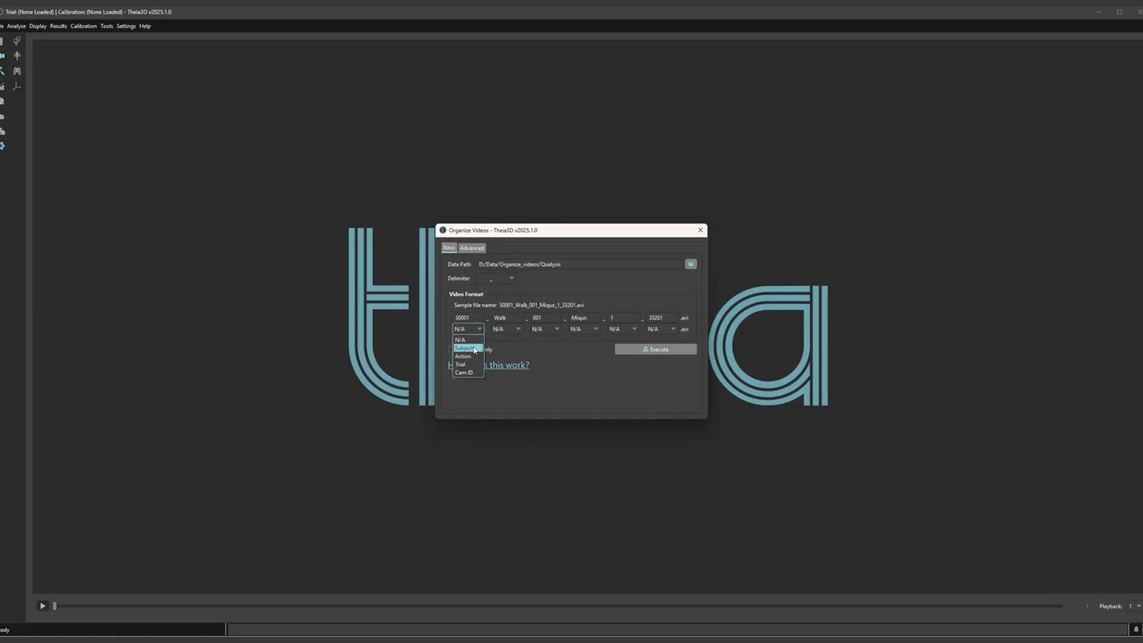
pyautogui.click(476, 348)
pyautogui.click(500, 330)
pyautogui.click(505, 357)
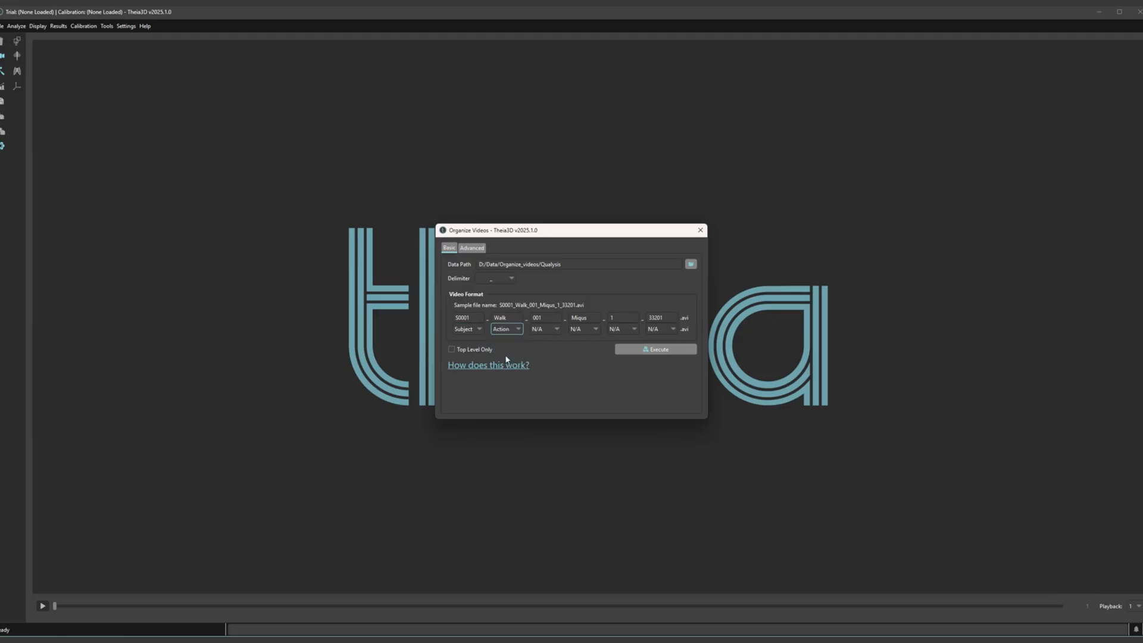
pyautogui.click(543, 329)
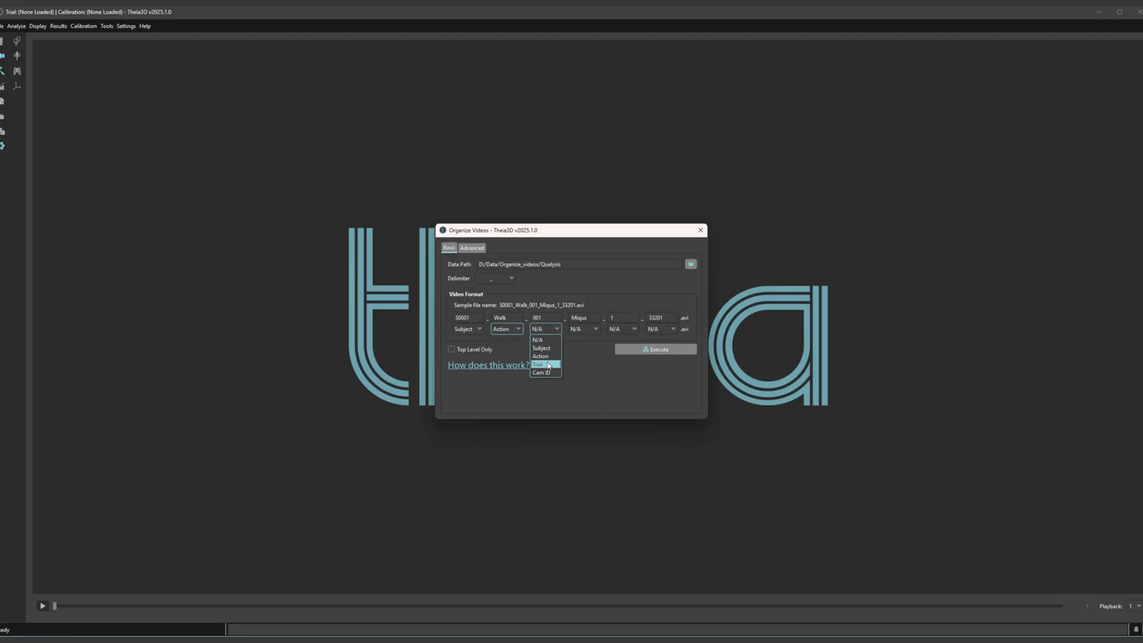
pyautogui.click(667, 329)
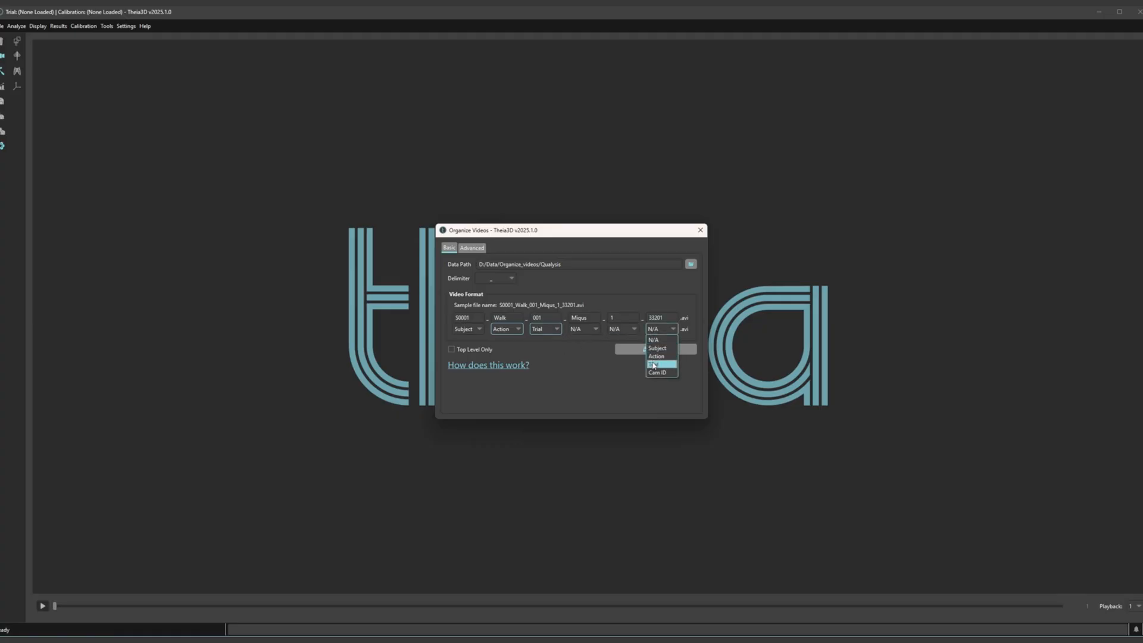
pyautogui.click(655, 372)
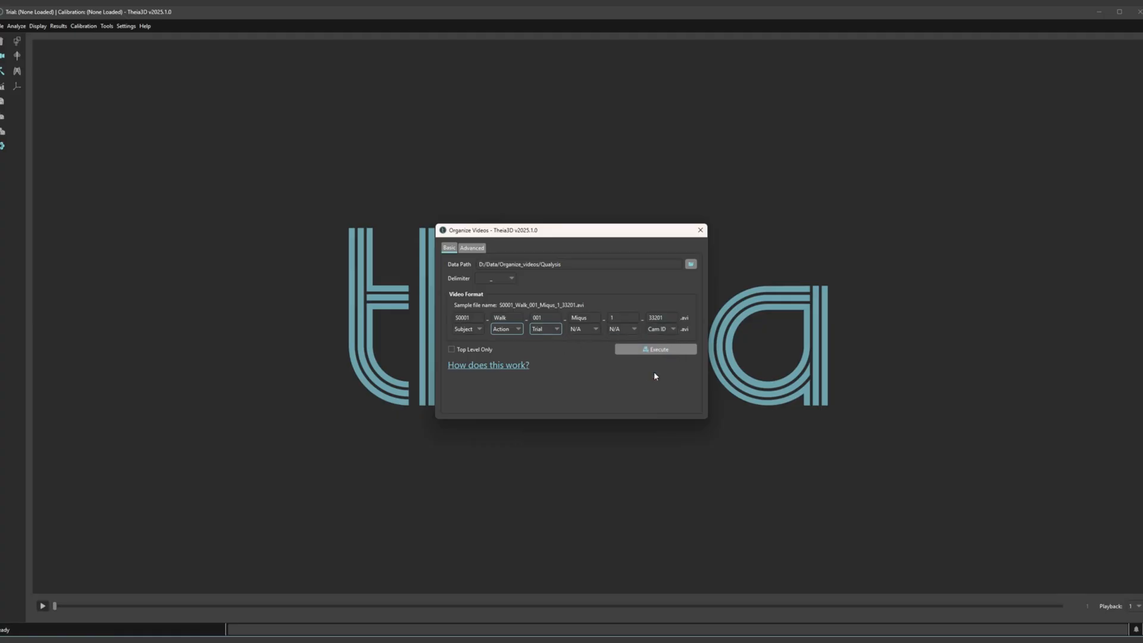
pyautogui.click(628, 351)
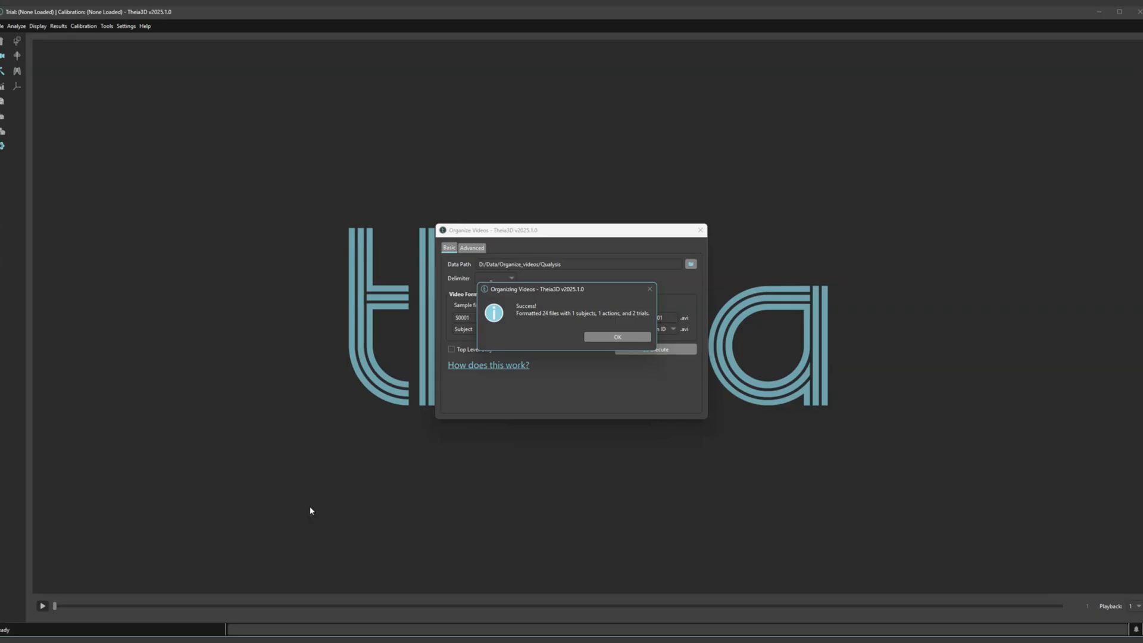
pyautogui.click(617, 336)
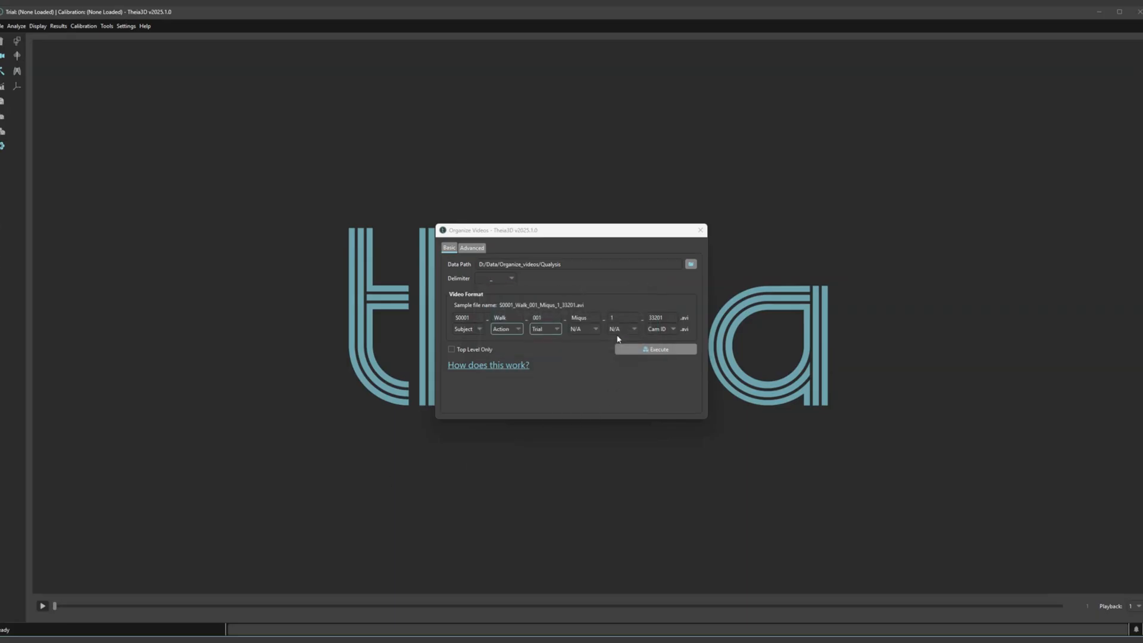
# - Switch to the advanced organization mode and set its data path to D:/Data/Organize_videos/sony
pyautogui.click(471, 248)
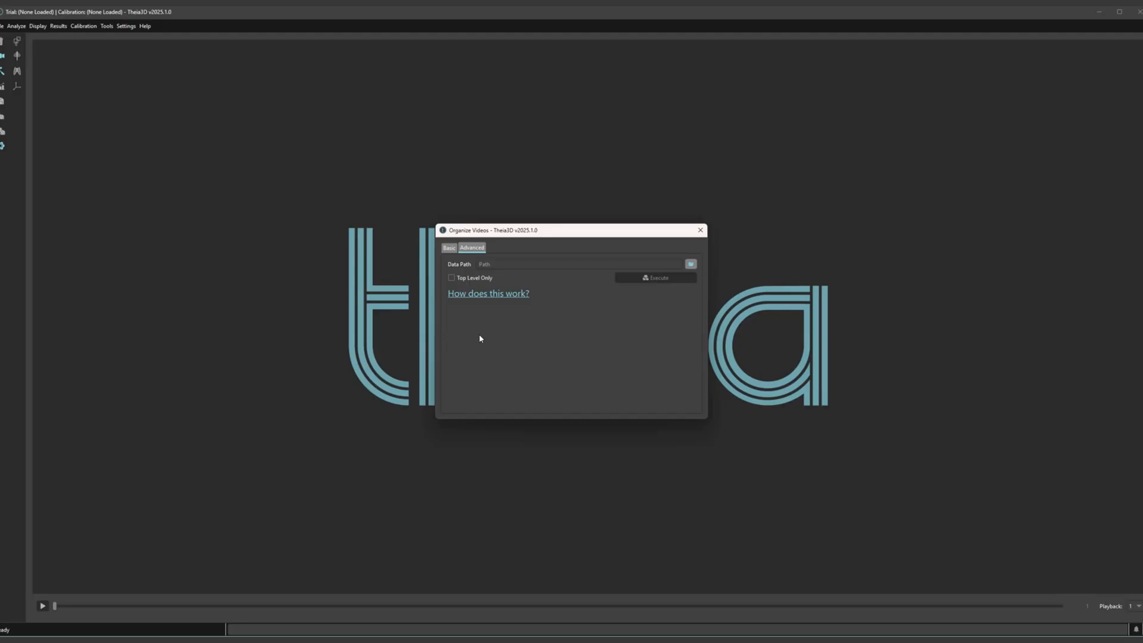
pyautogui.click(691, 265)
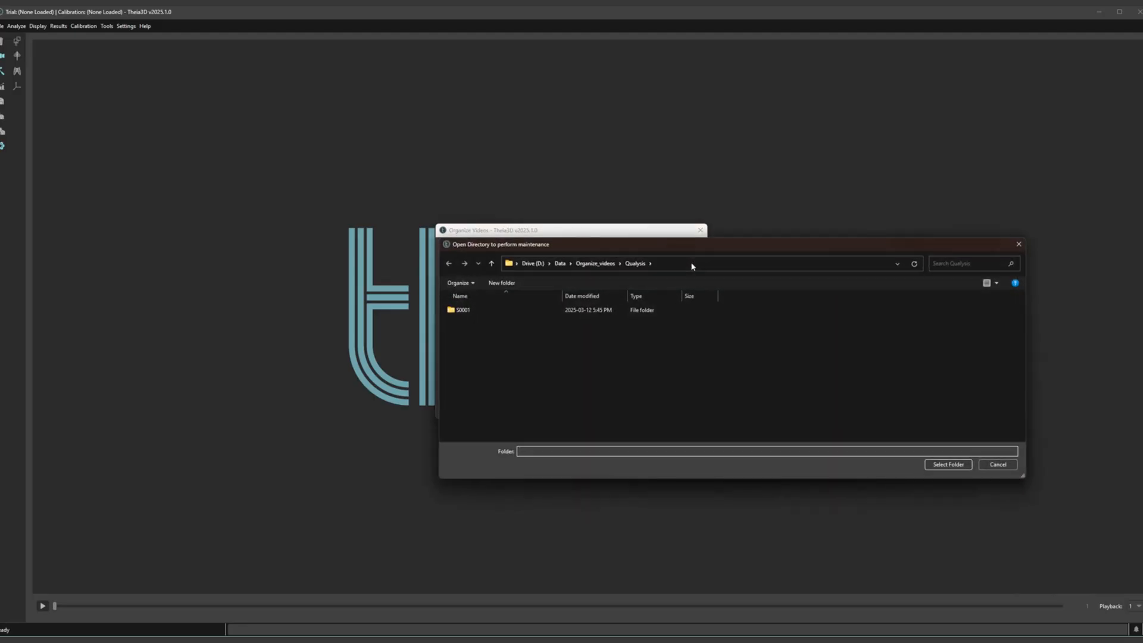
pyautogui.doubleClick(518, 322)
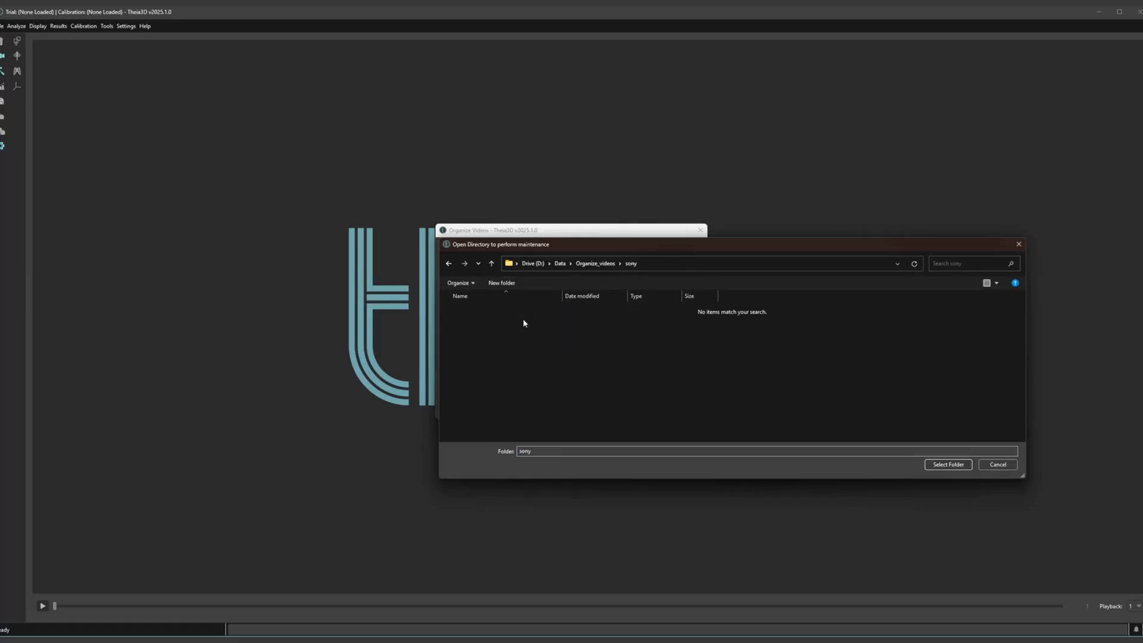
pyautogui.click(948, 465)
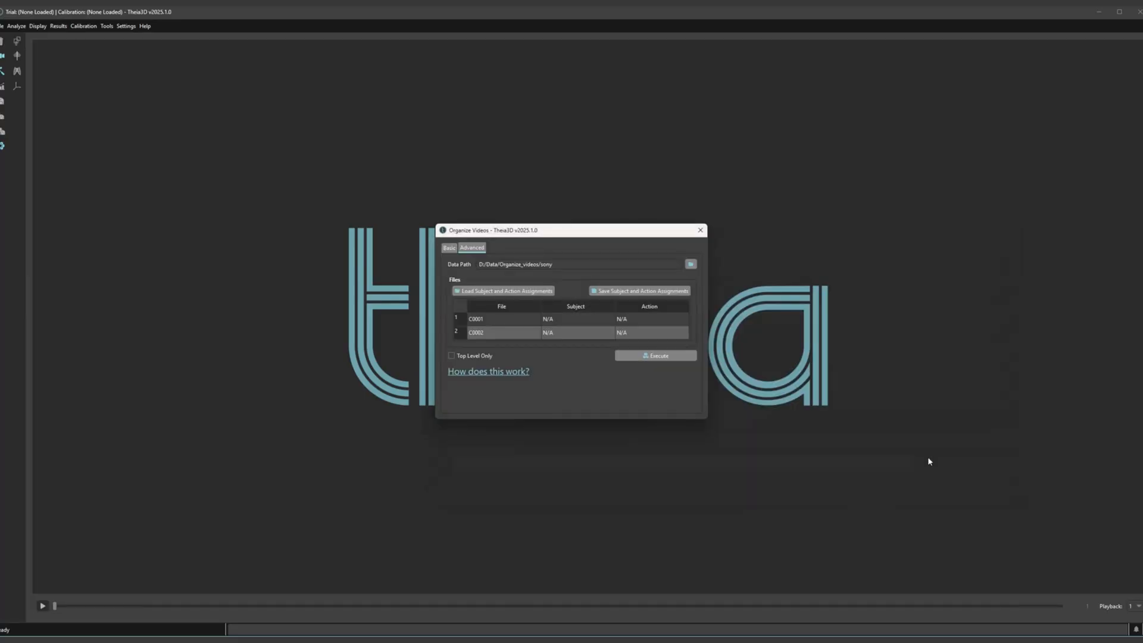
# - Enlarge the Organize Videos dialog and load the subject and action assignments from Examplecsv - Sheet1 (2).csv
pyautogui.moveTo(707, 413); pyautogui.dragTo(750, 476)
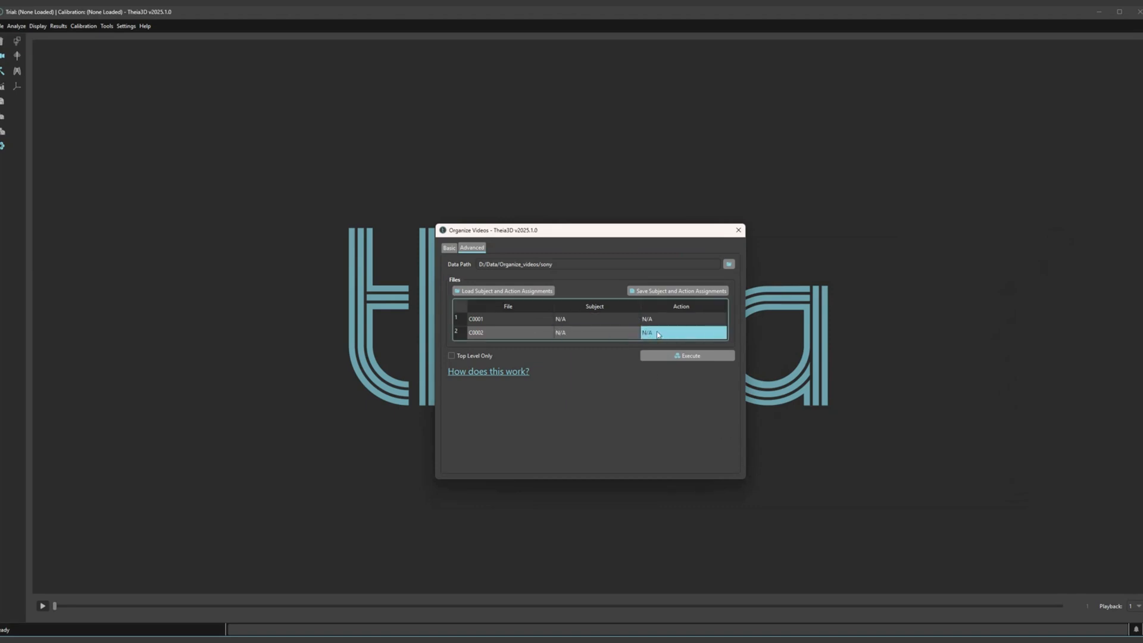
pyautogui.click(540, 292)
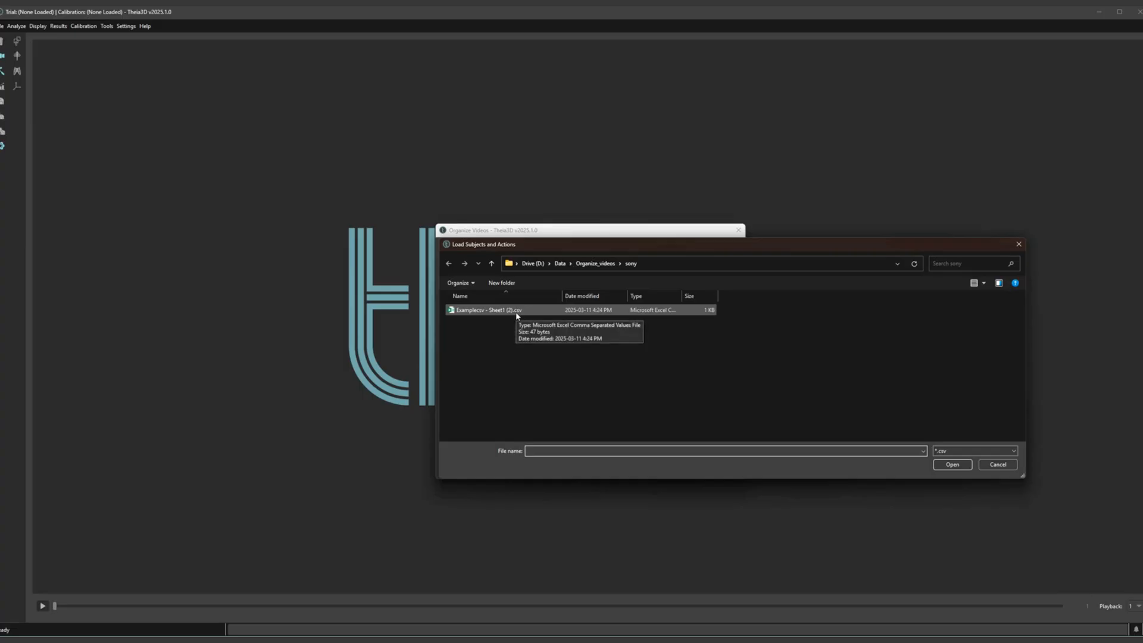
pyautogui.click(517, 314)
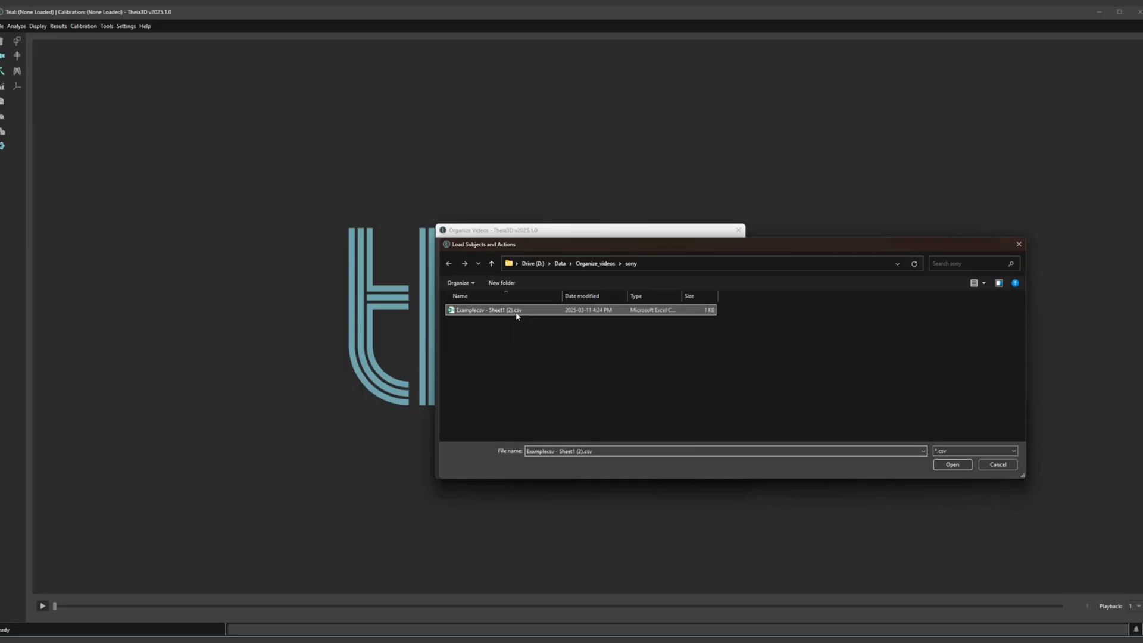
pyautogui.click(952, 465)
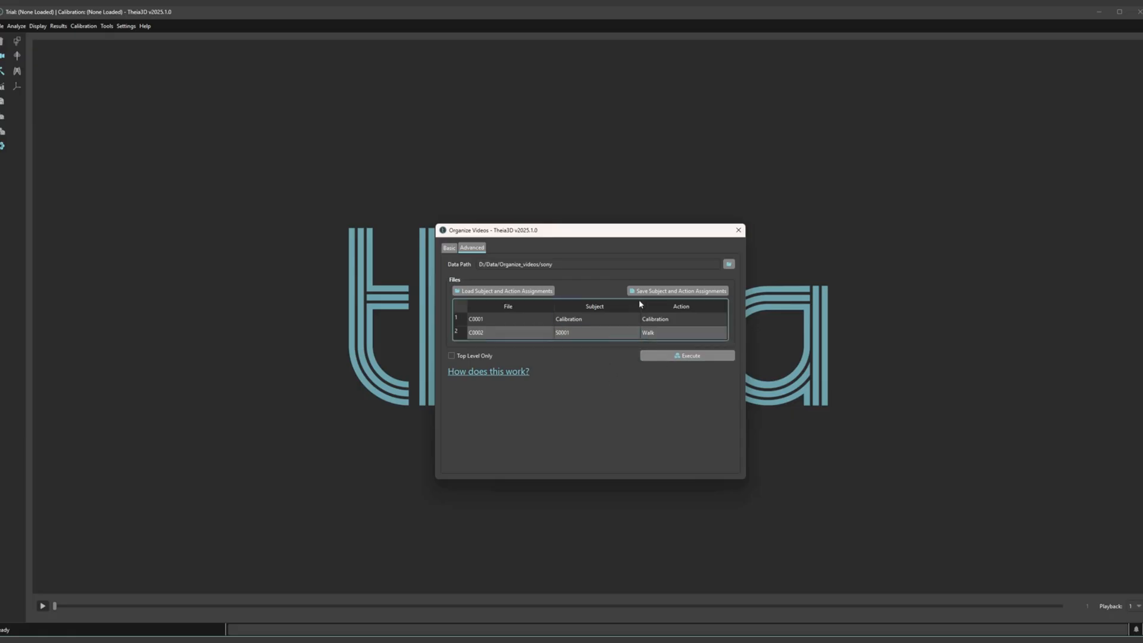
# - Set the subject of file C0001 to Calibration and its action to CAL
pyautogui.doubleClick(600, 316)
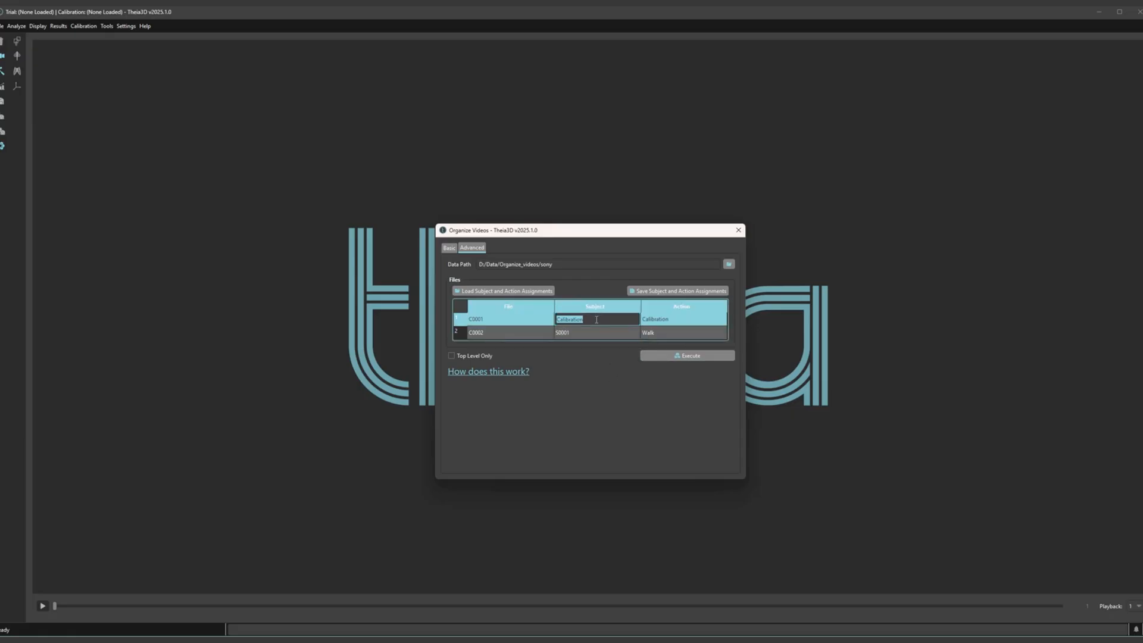
pyautogui.write('Calibration')
pyautogui.doubleClick(652, 320)
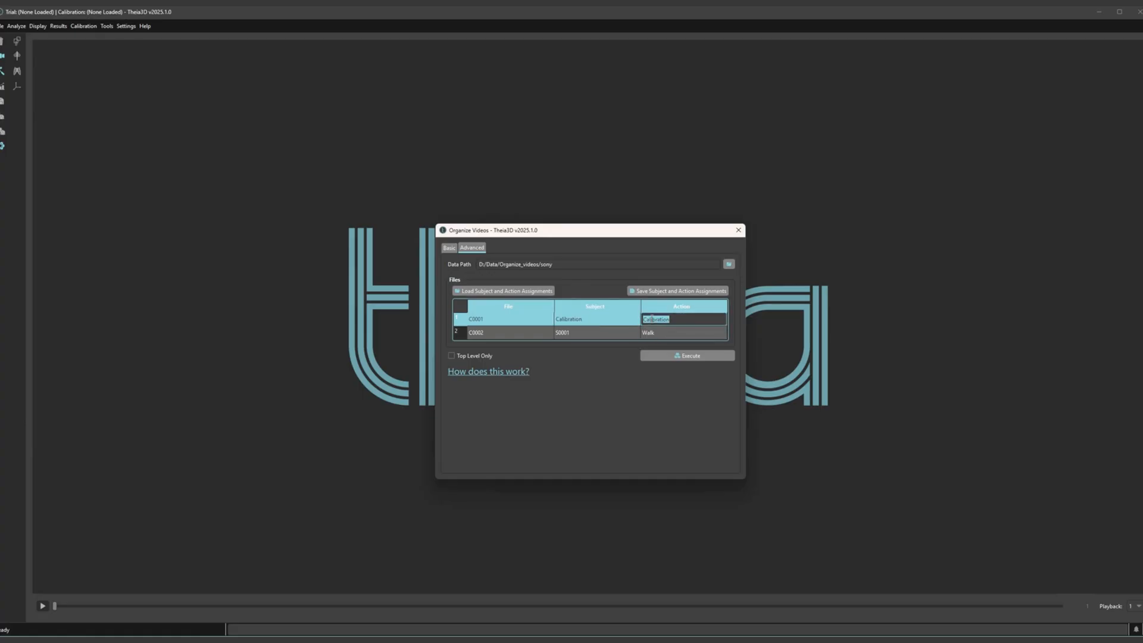
pyautogui.write('CAL')
# - Set the subject of file C0002 to Subject1 and its action to Run, and save the assignments as CSV file test2
pyautogui.doubleClick(632, 332)
pyautogui.write('Sub')
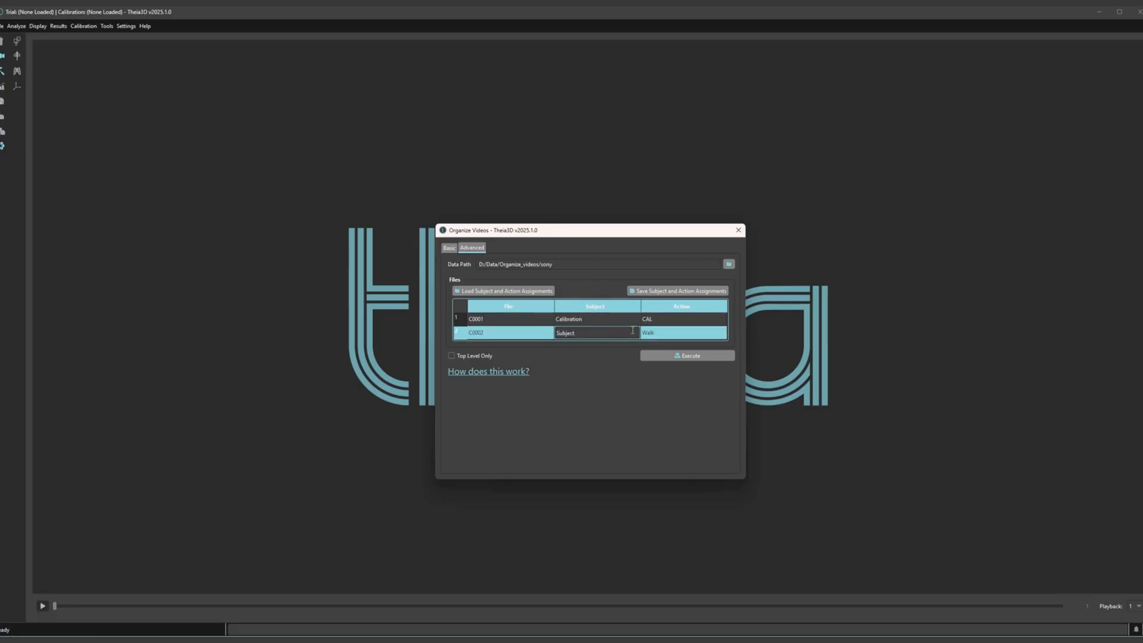
pyautogui.write('ject1')
pyautogui.doubleClick(673, 332)
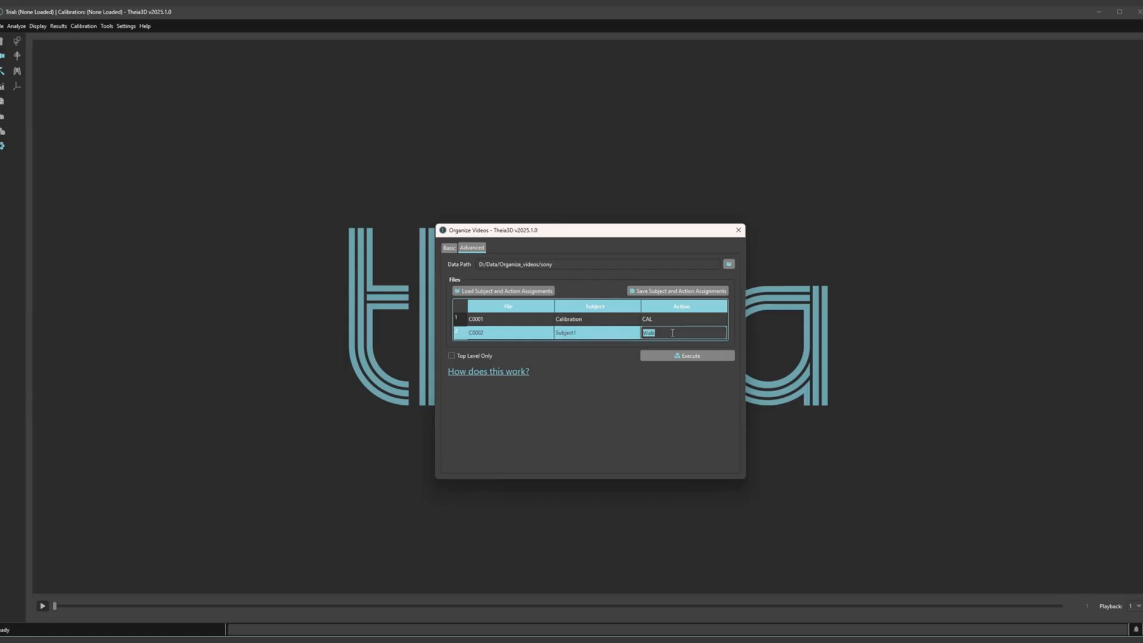
pyautogui.write('Run')
pyautogui.press('Return')
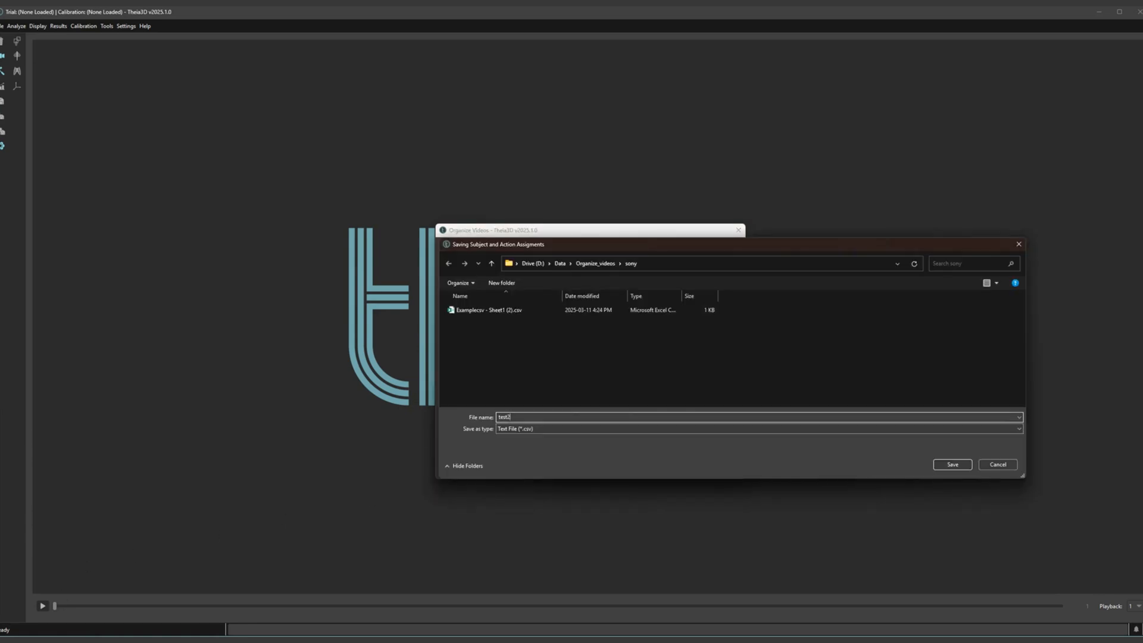
pyautogui.click(951, 465)
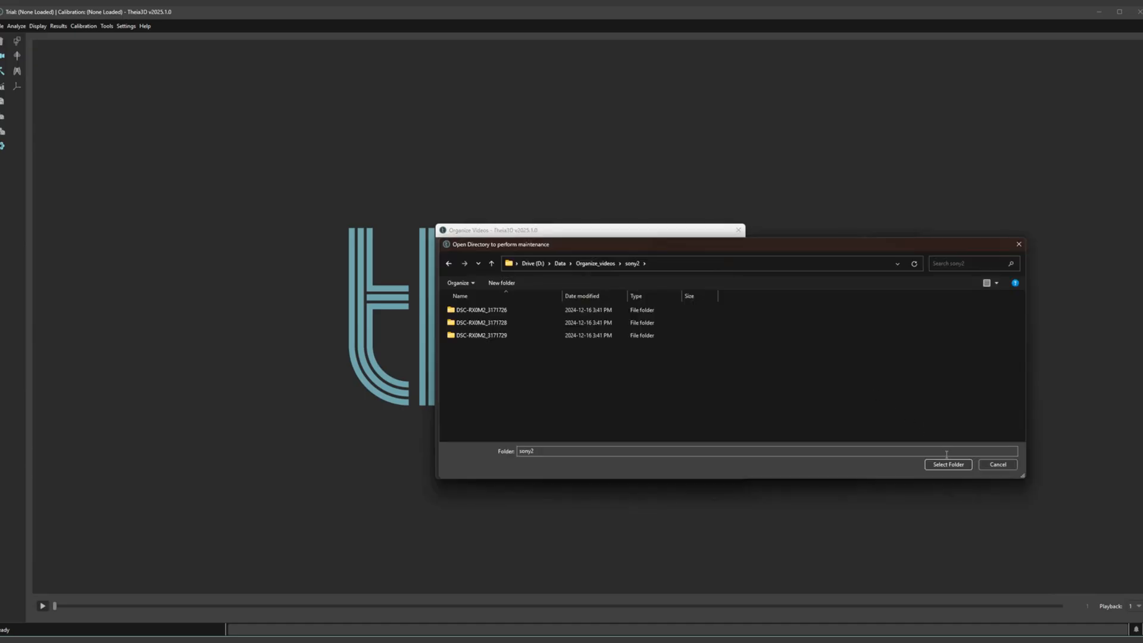
# - Set the data path to D:/Data/Organize_videos/sony2, toggle Top Level Only and select the sony2 folder again
pyautogui.click(948, 465)
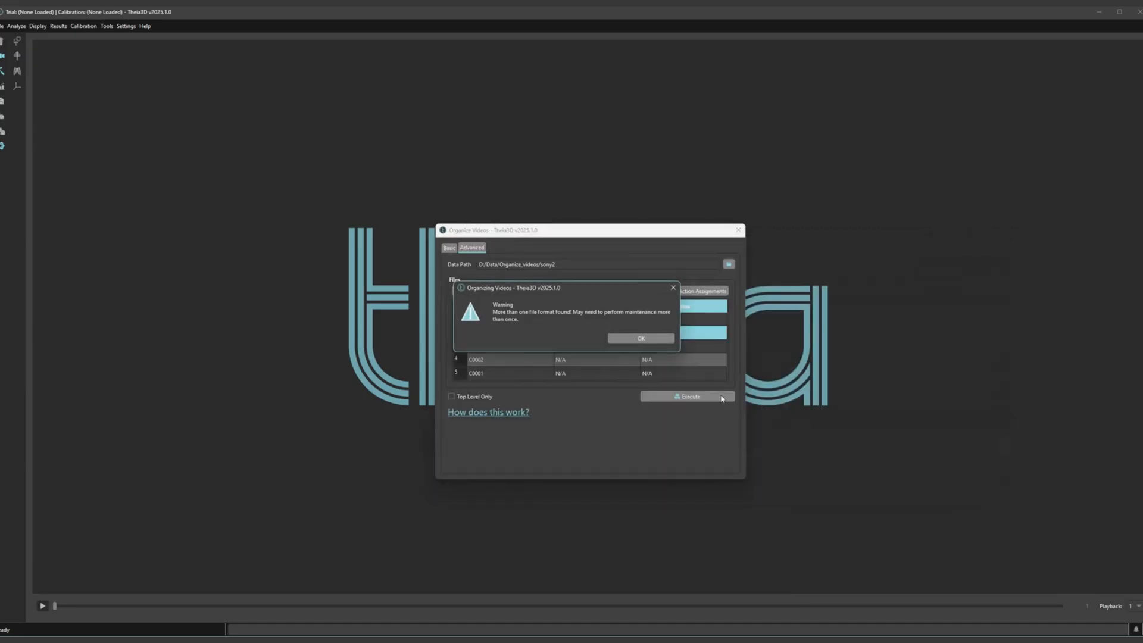
pyautogui.click(635, 339)
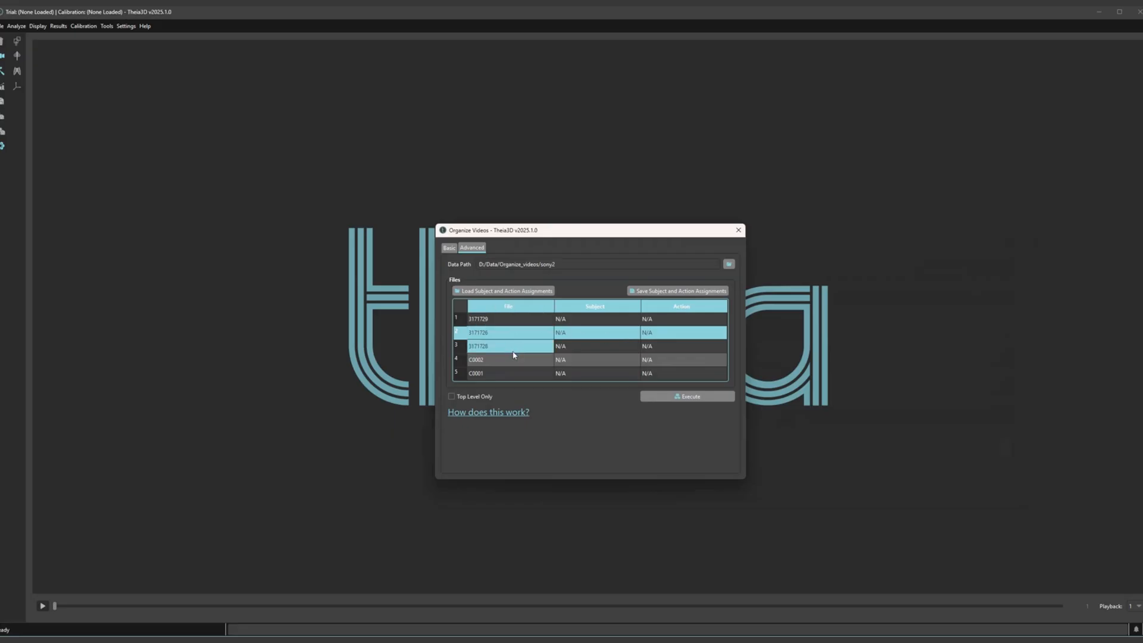
pyautogui.click(451, 398)
pyautogui.doubleClick(579, 321)
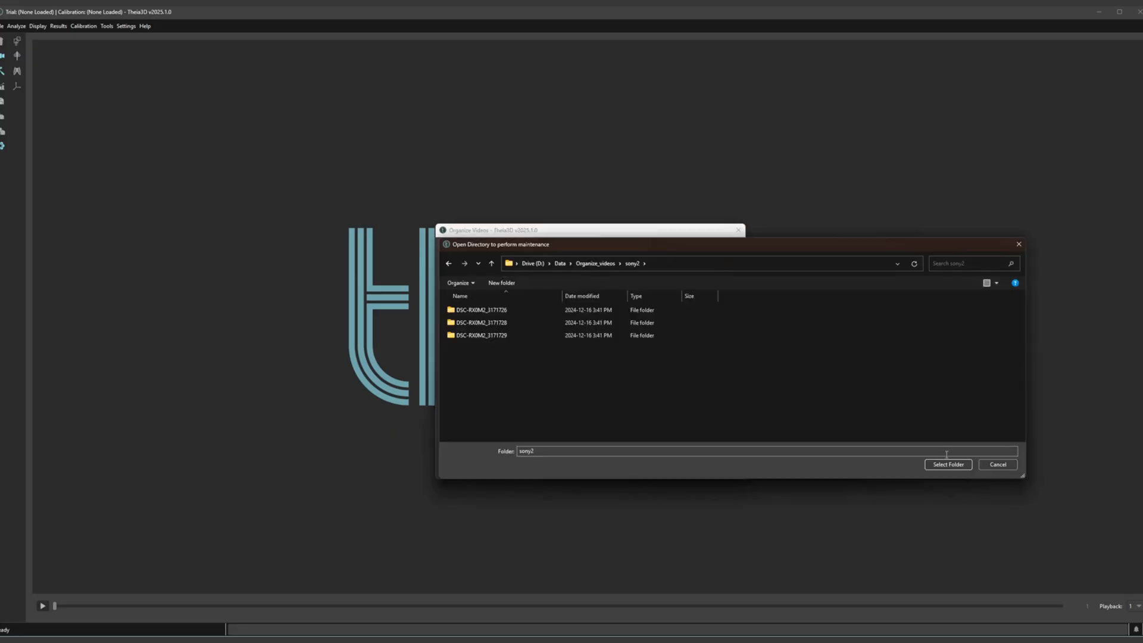
pyautogui.click(948, 465)
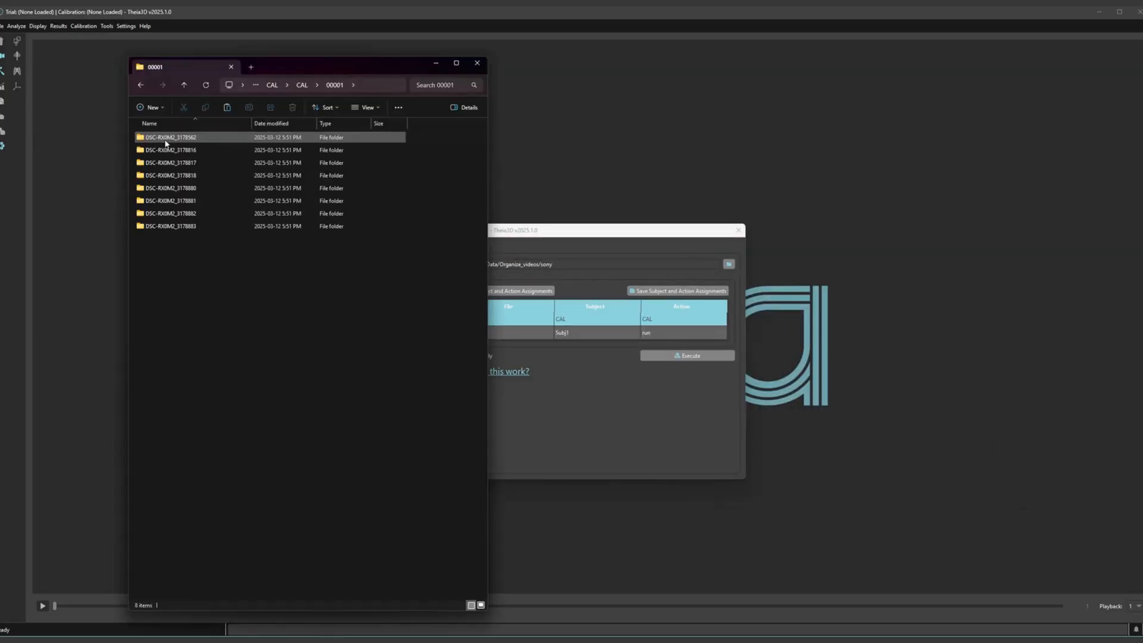
# - In File Explorer, examine the organized folders in sony2, from the CAL folder to Subj1 > RUN > 00001
pyautogui.click(301, 84)
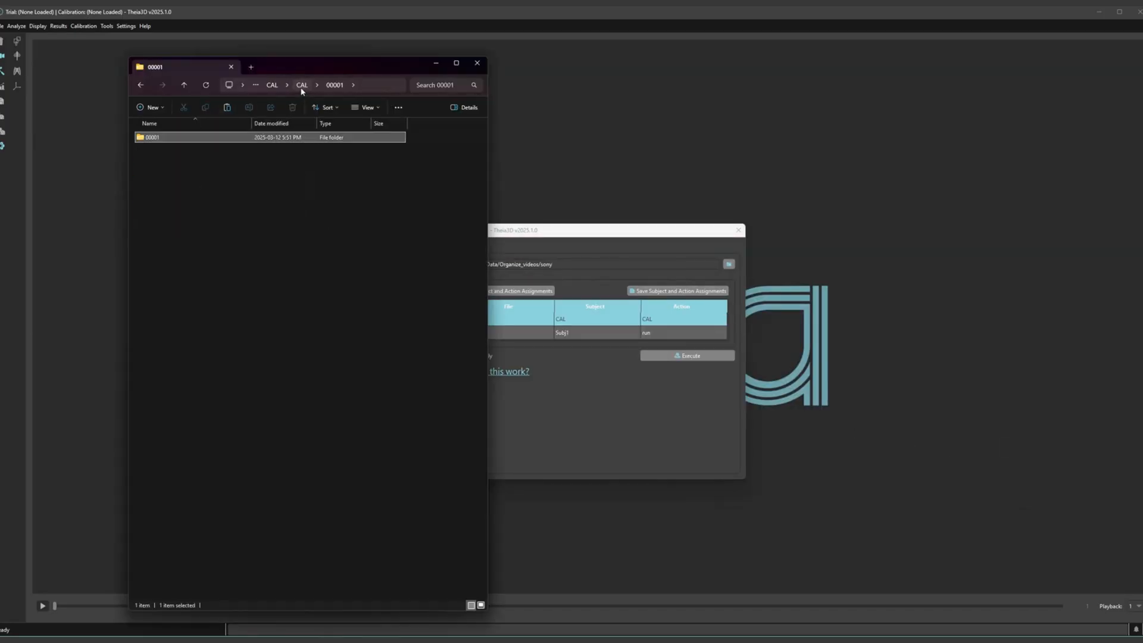
pyautogui.click(308, 85)
pyautogui.click(334, 88)
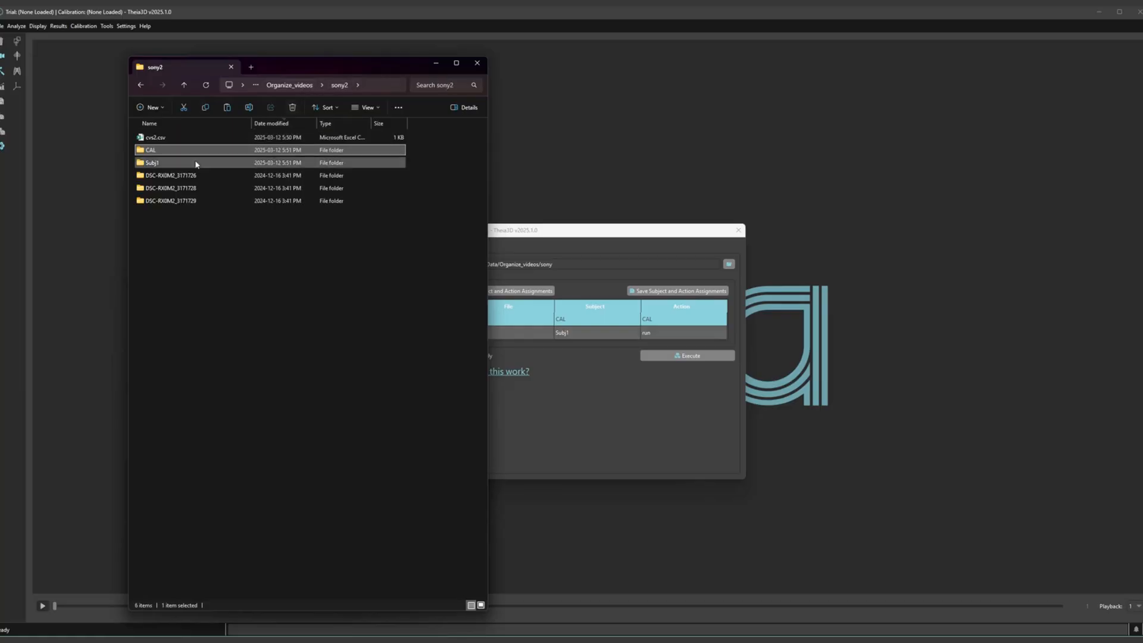
pyautogui.doubleClick(159, 162)
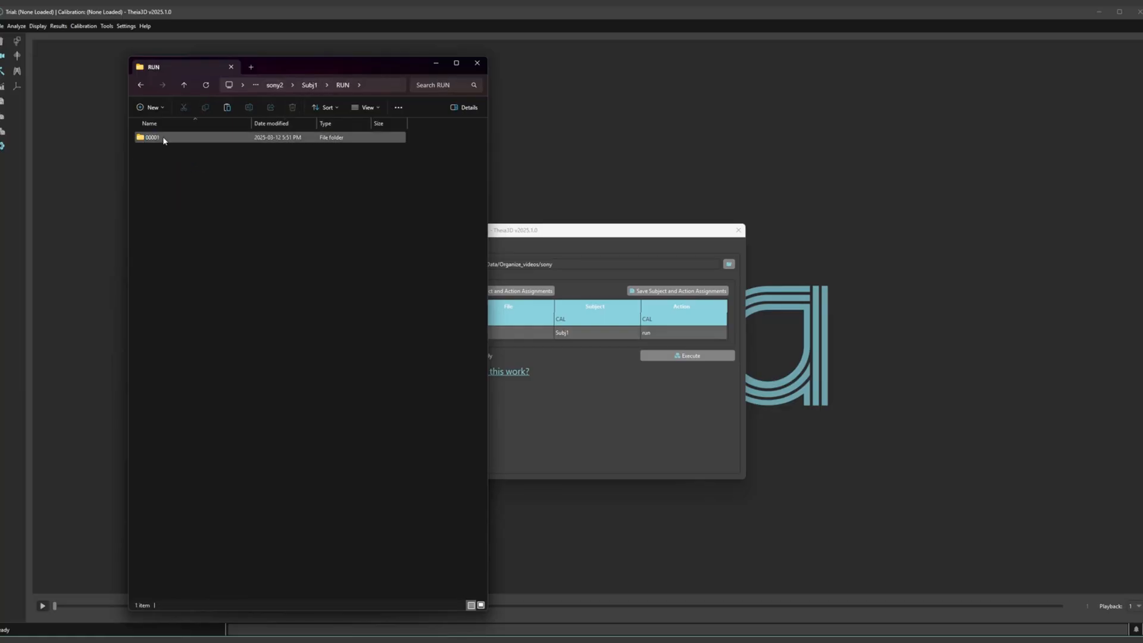
pyautogui.doubleClick(163, 137)
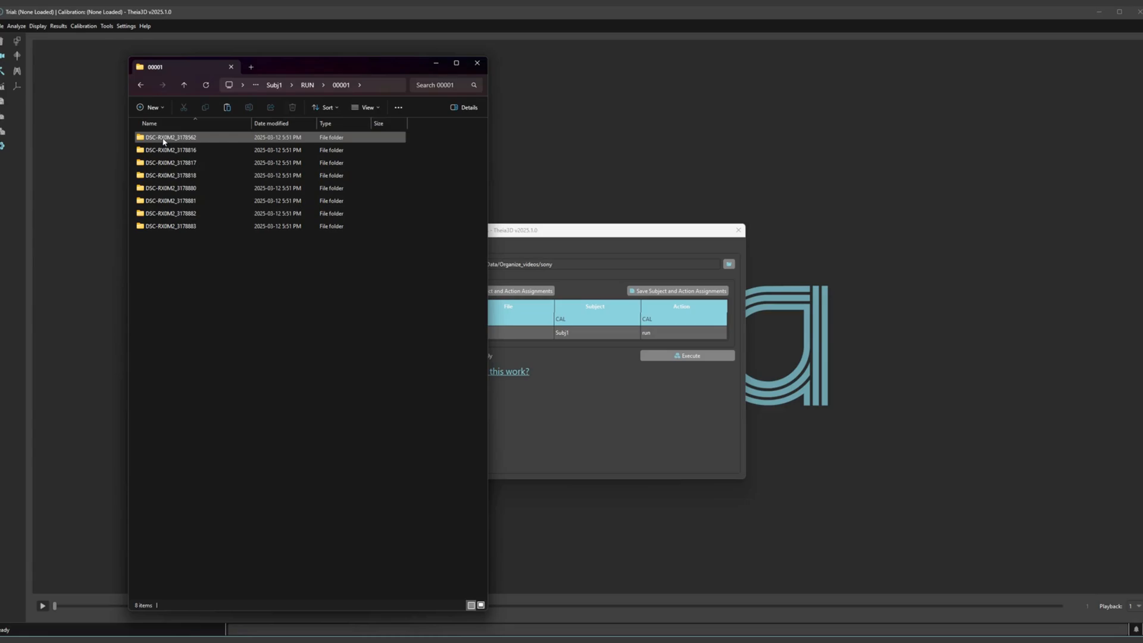